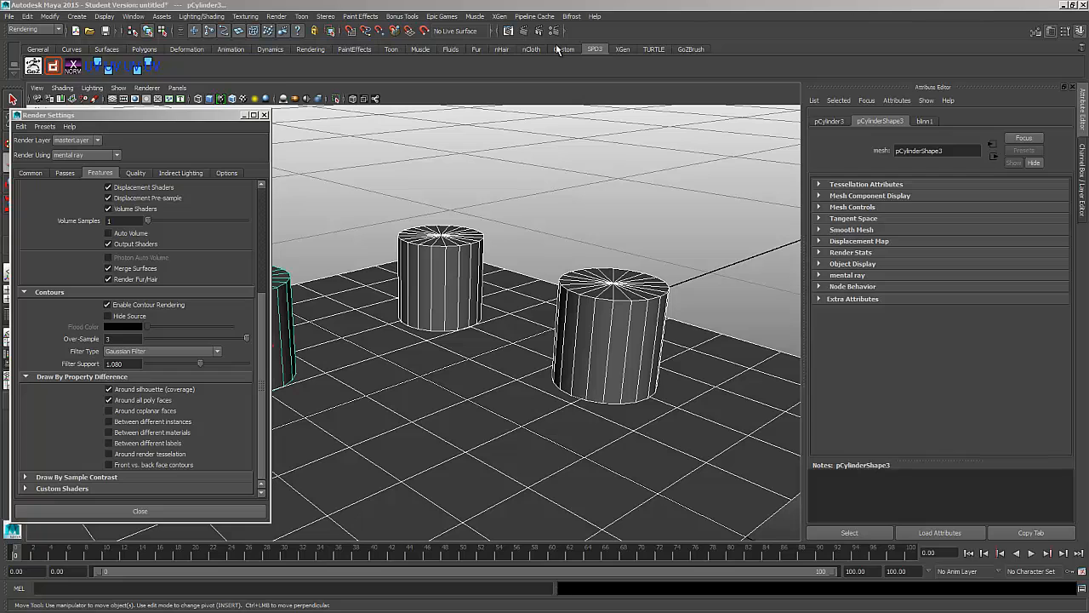
- Check the available renderers in the render settings and the loading status of the mental ray plug-in Mayatomr.mll in the Plug-in Manager
drag(183, 122, 335, 119)
click(251, 151)
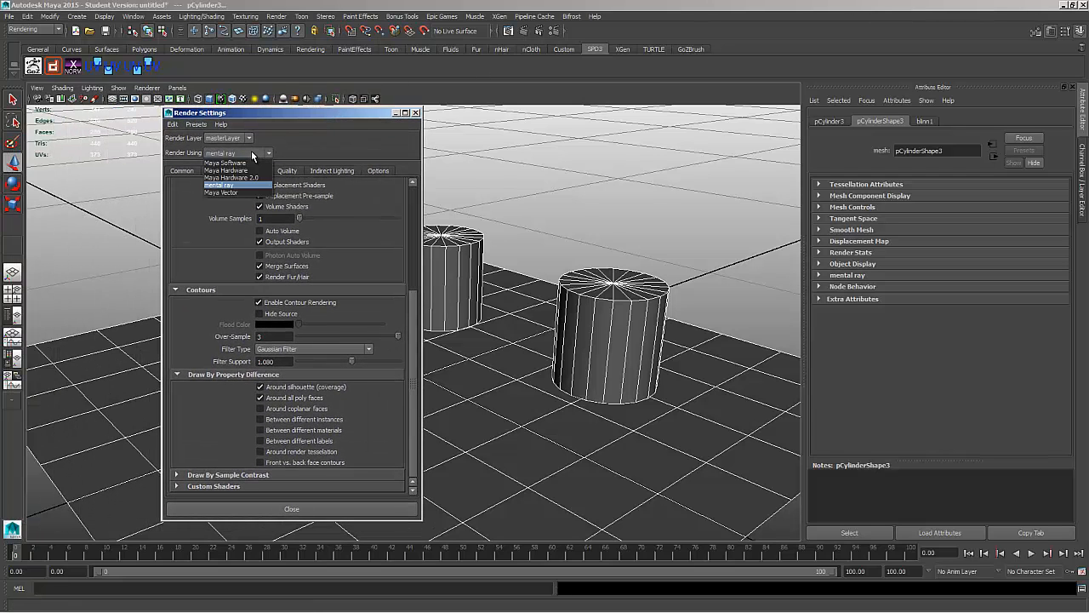
click(251, 150)
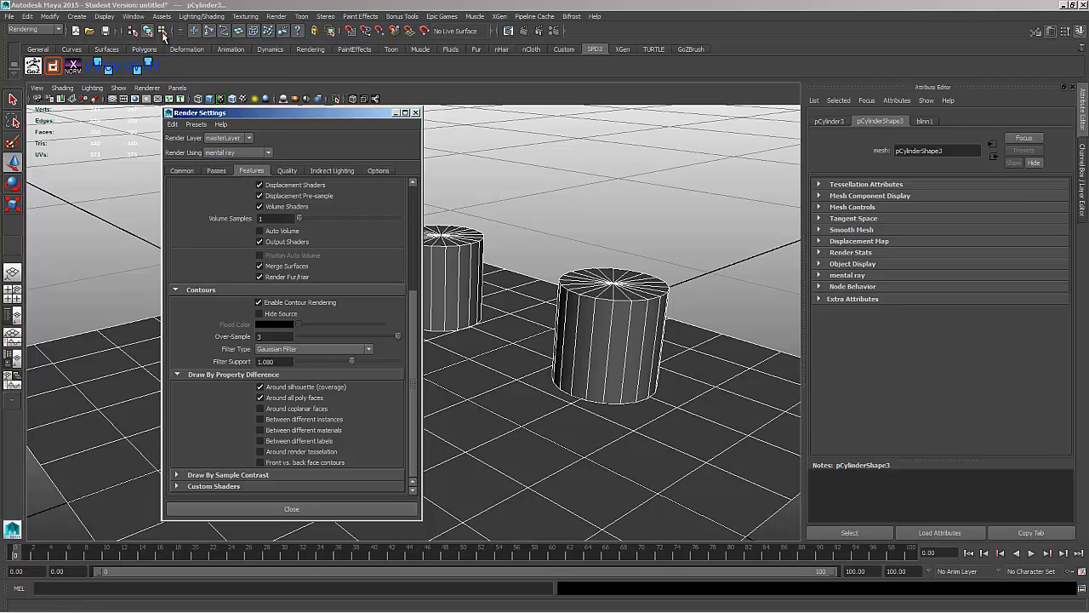
click(133, 16)
mouse_move(205, 76)
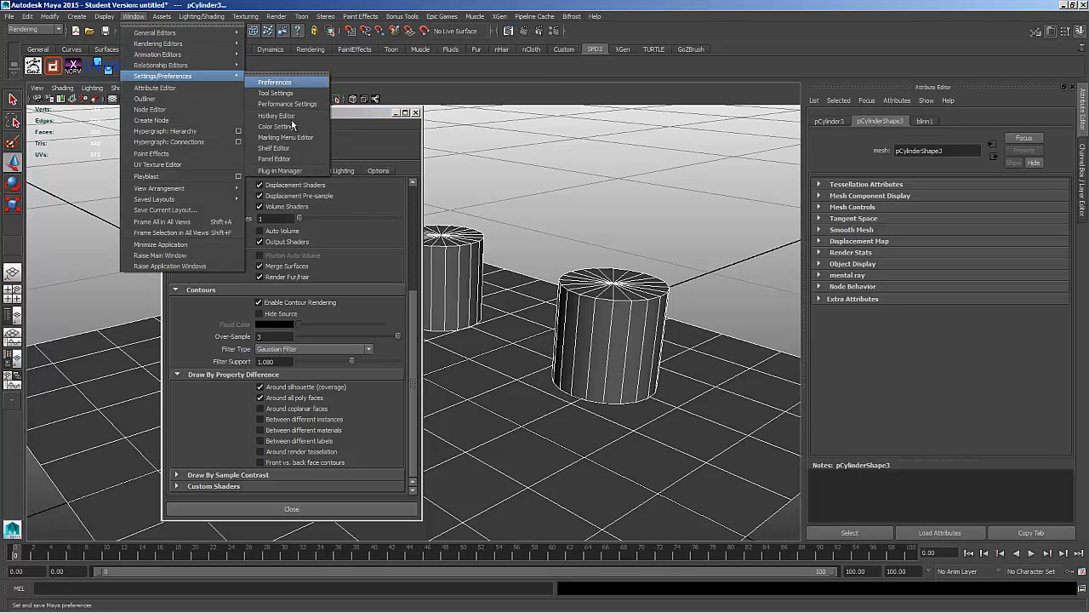
click(281, 170)
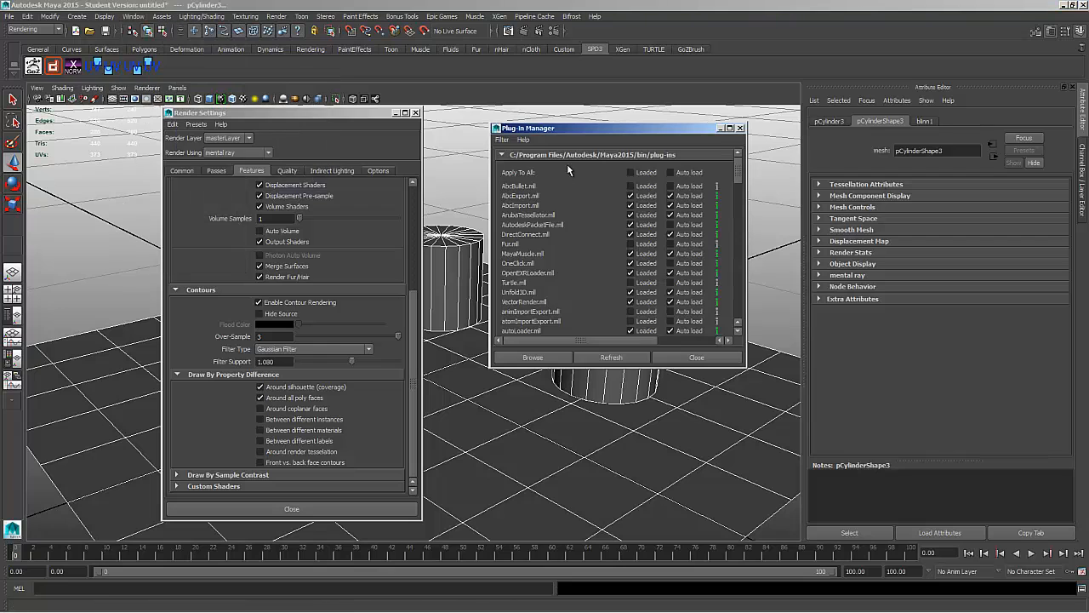
drag(737, 181, 737, 258)
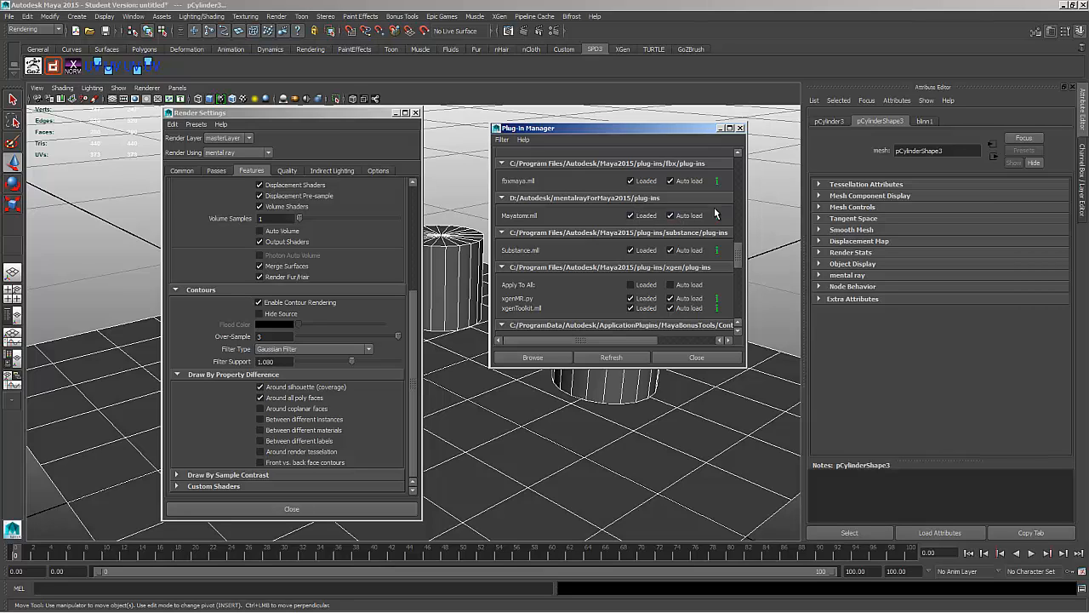
click(680, 358)
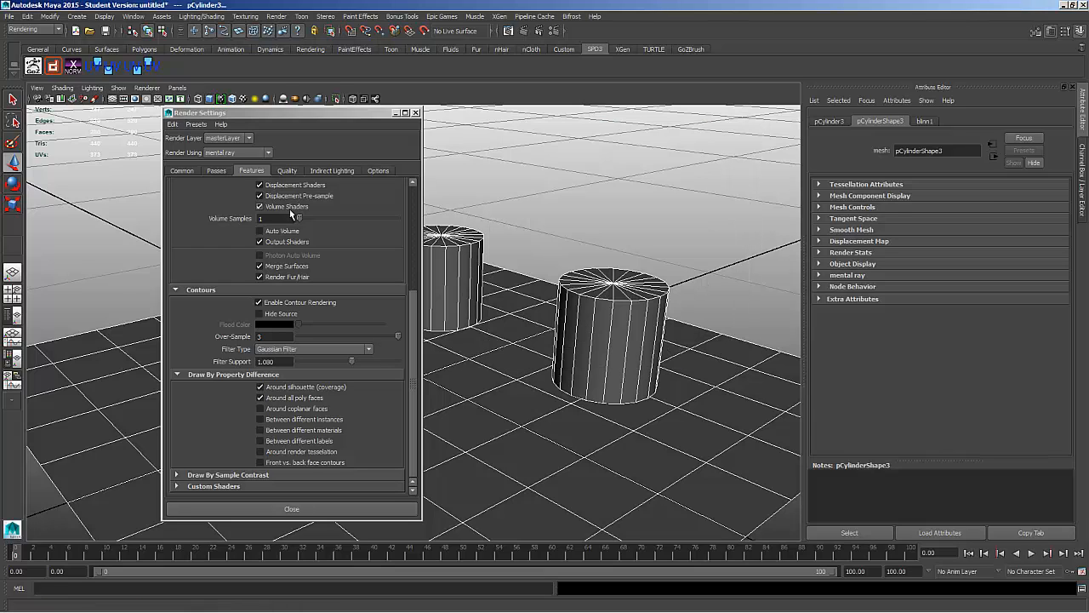
scroll(288, 213, up, 5)
click(256, 153)
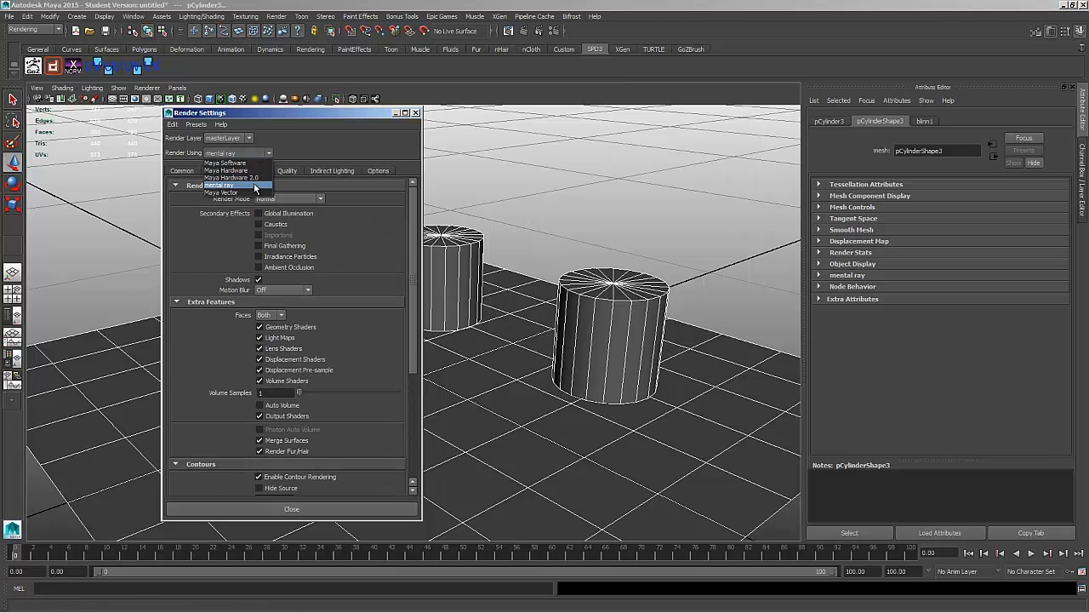
click(253, 156)
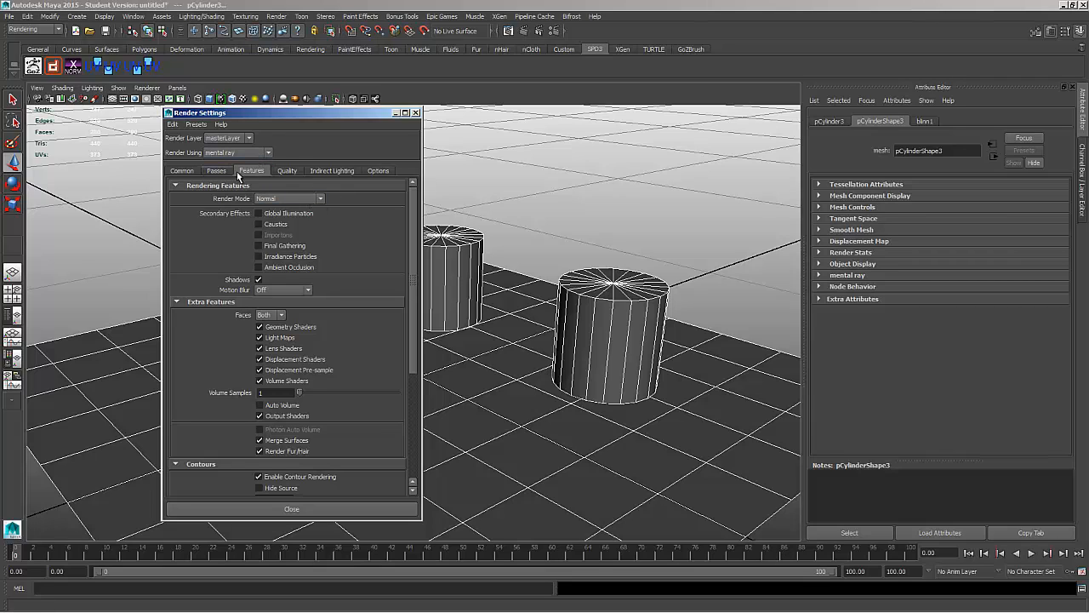
- Try Unified Sampling as the mental ray quality sampling mode and return to Legacy Sampling Mode
click(286, 171)
click(325, 201)
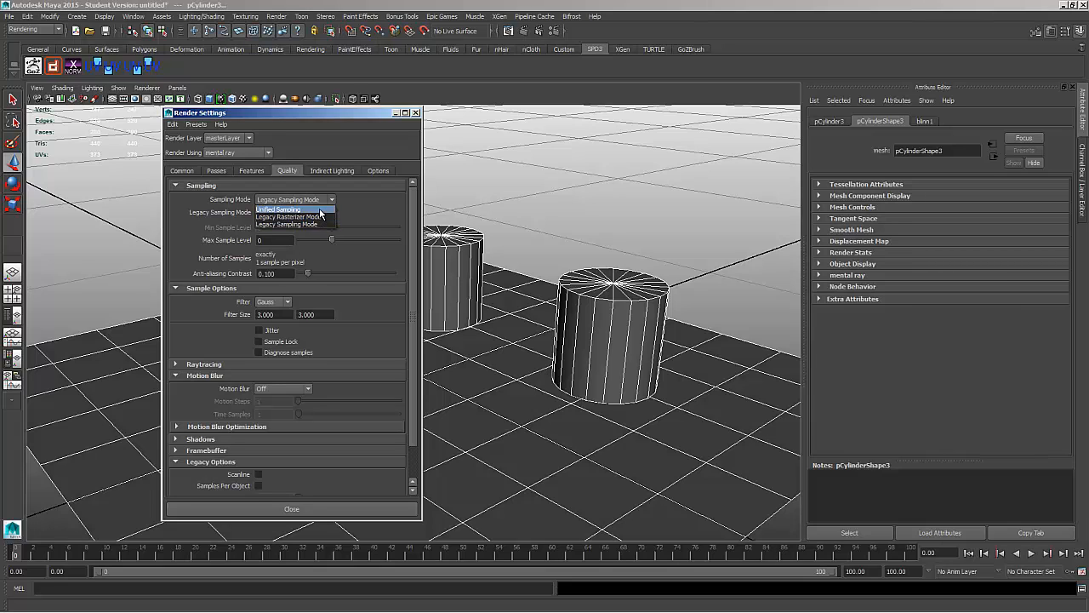
click(319, 210)
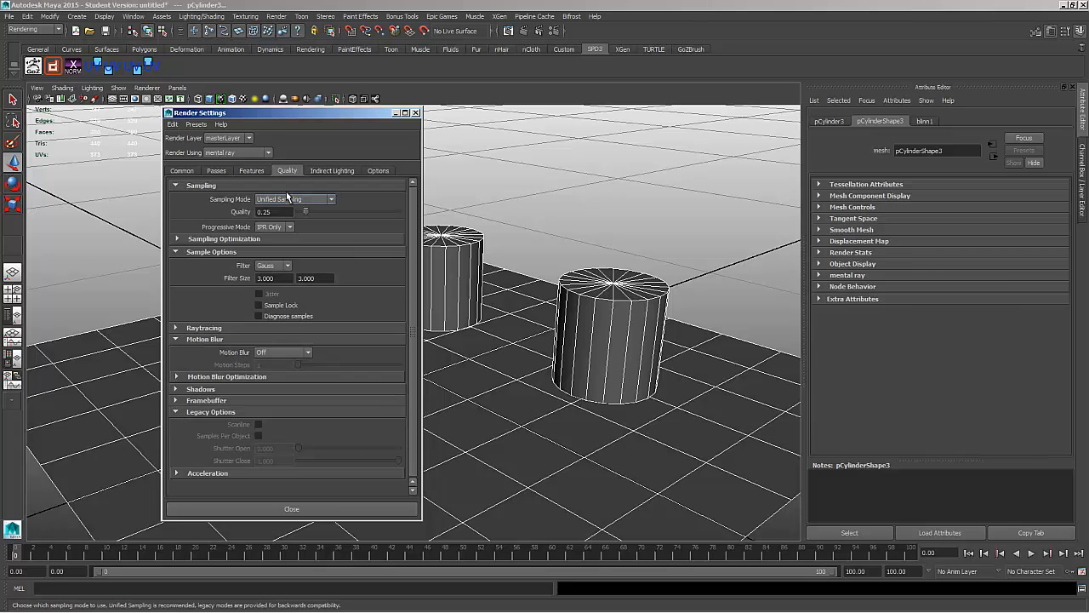
click(288, 199)
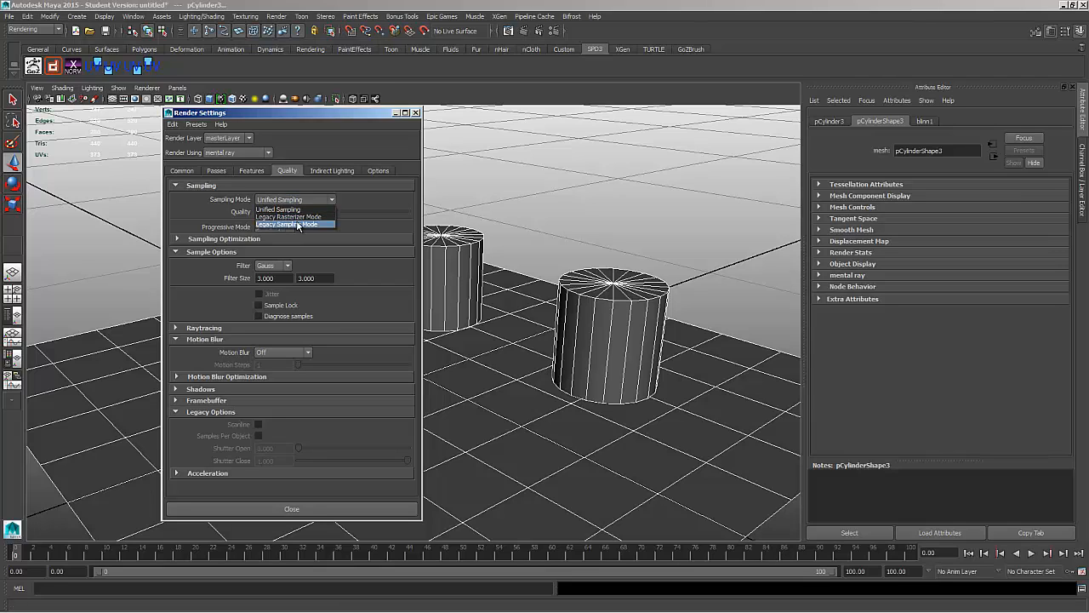
click(298, 225)
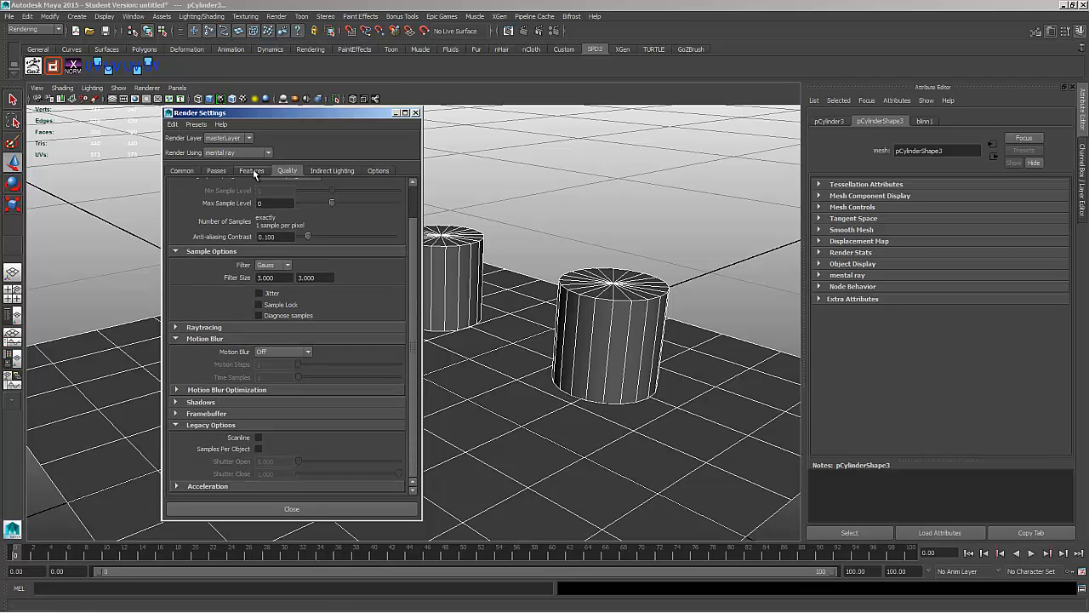
- Increase the contour Filter Support to about 1.409, show the Draw By Property Difference options, and close the render settings
click(254, 173)
scroll(255, 428, down, 8)
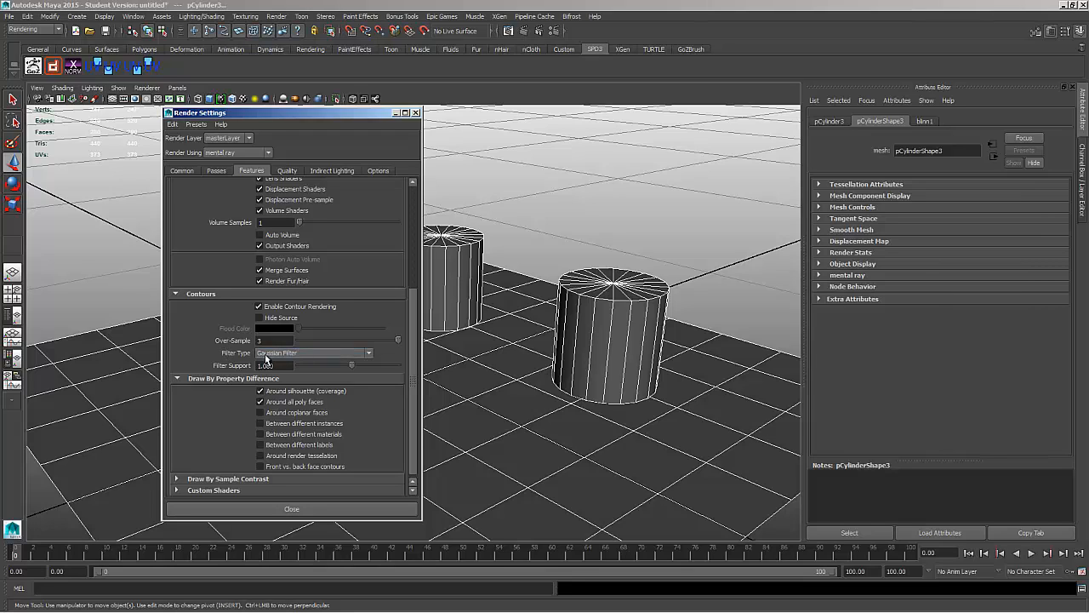
drag(349, 365, 368, 365)
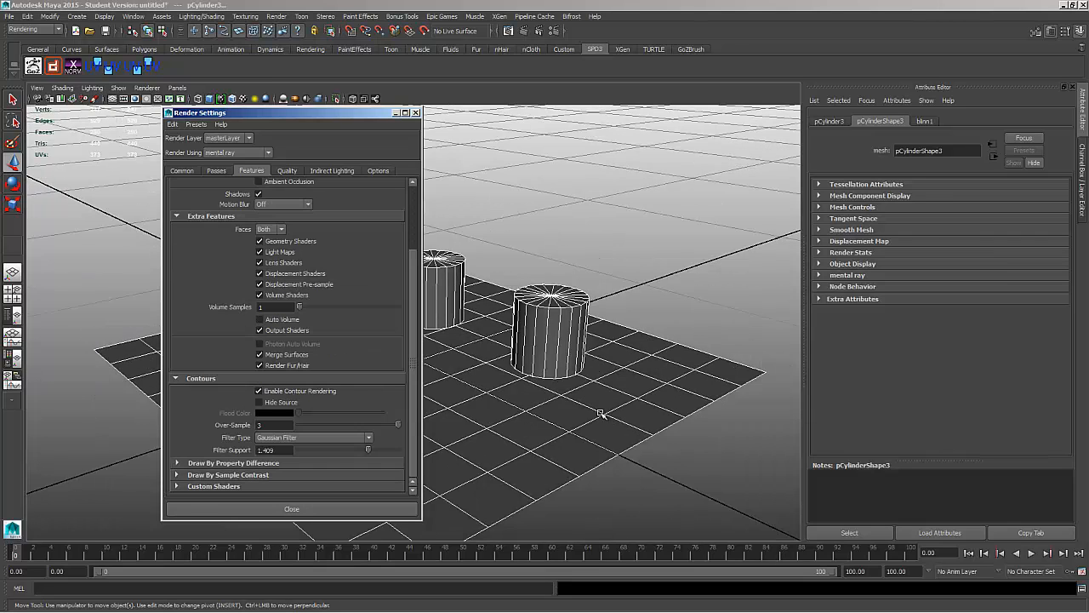
scroll(601, 410, up, 2)
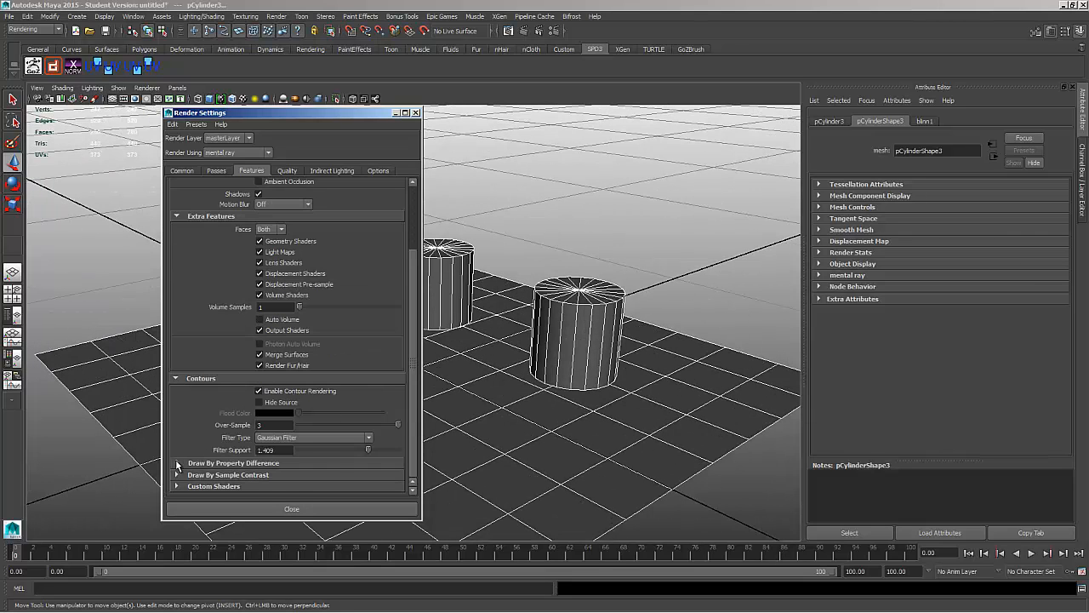
click(178, 463)
scroll(265, 470, down, 2)
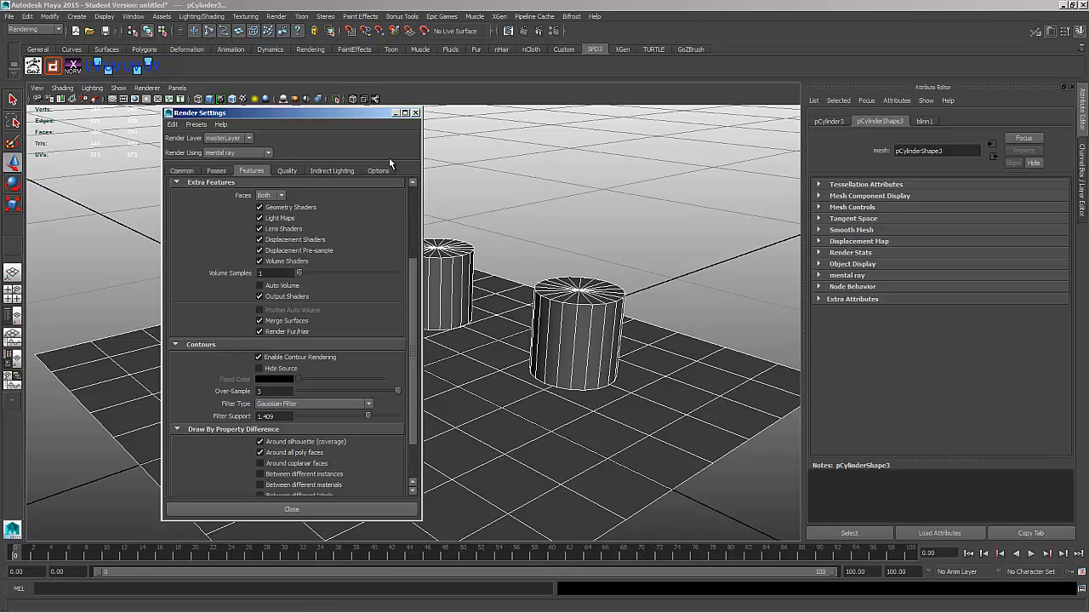
click(417, 112)
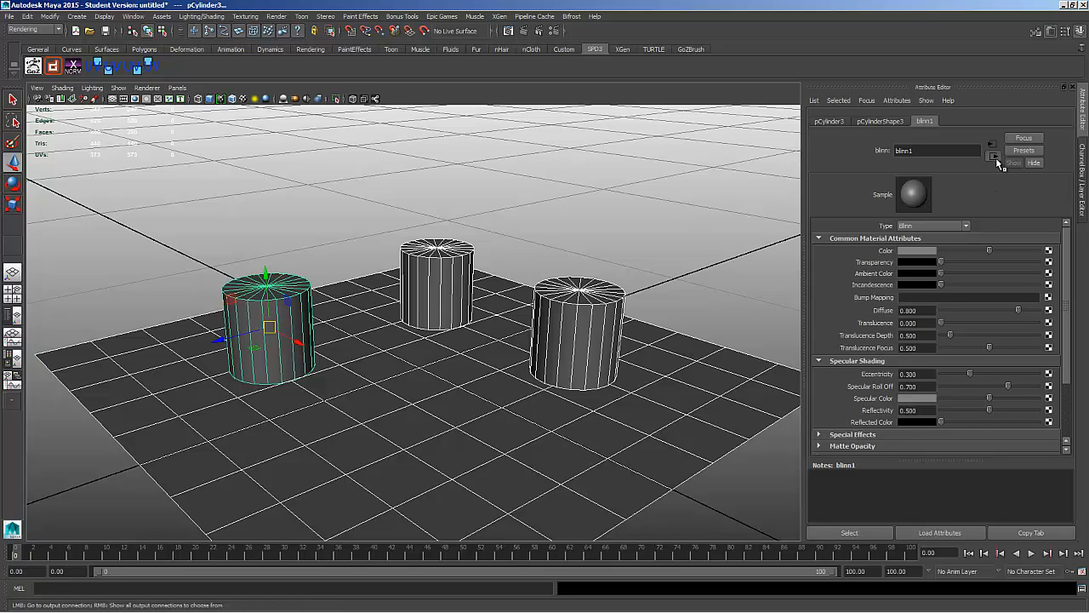
- Show the mental ray contour settings of the cylinder material's shading group and render the current frame
click(995, 157)
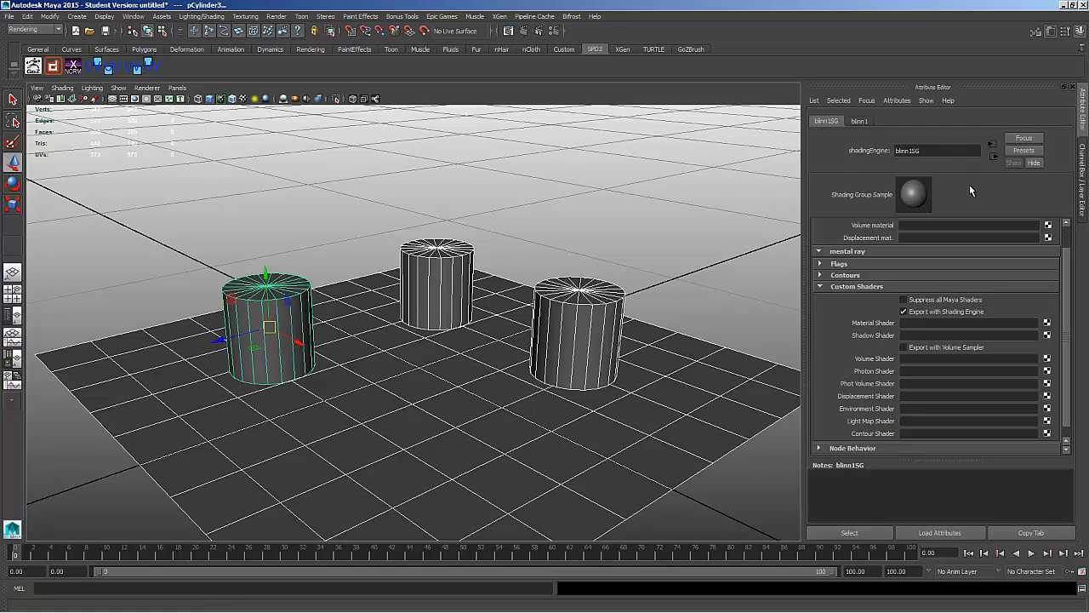
scroll(999, 280, up, 1)
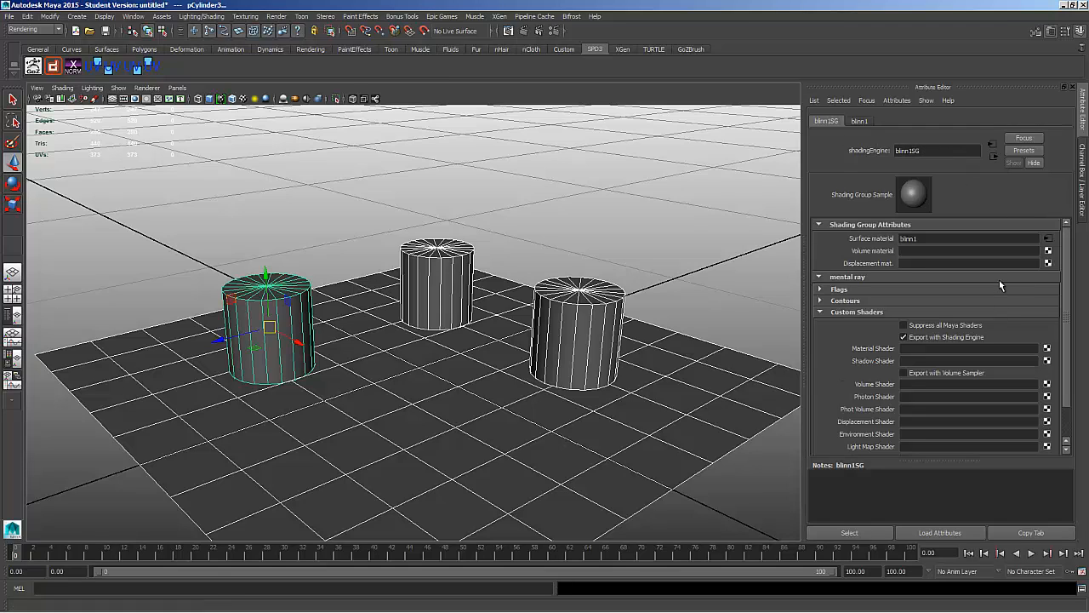
click(821, 302)
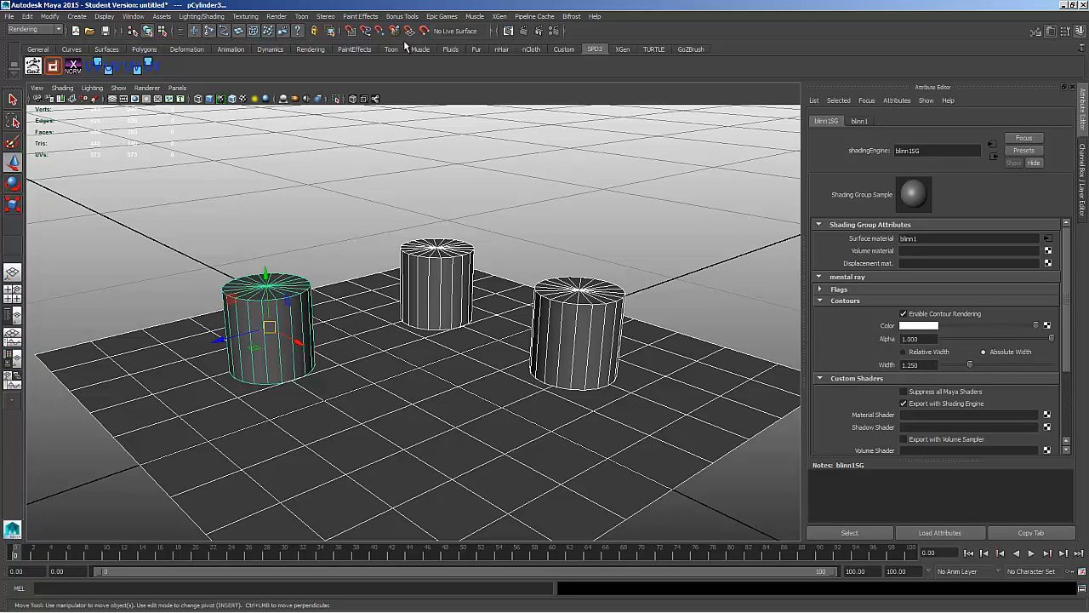
click(525, 34)
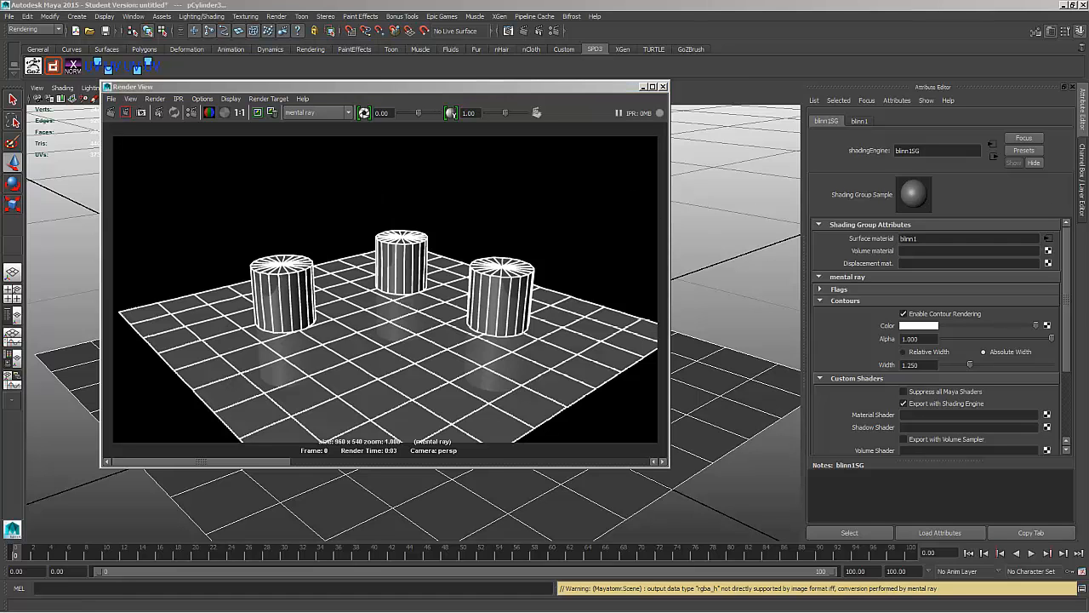
- Look through the previously rendered .iff images in the project's images folder and close the file window
drag(1088, 102, 428, 100)
click(661, 402)
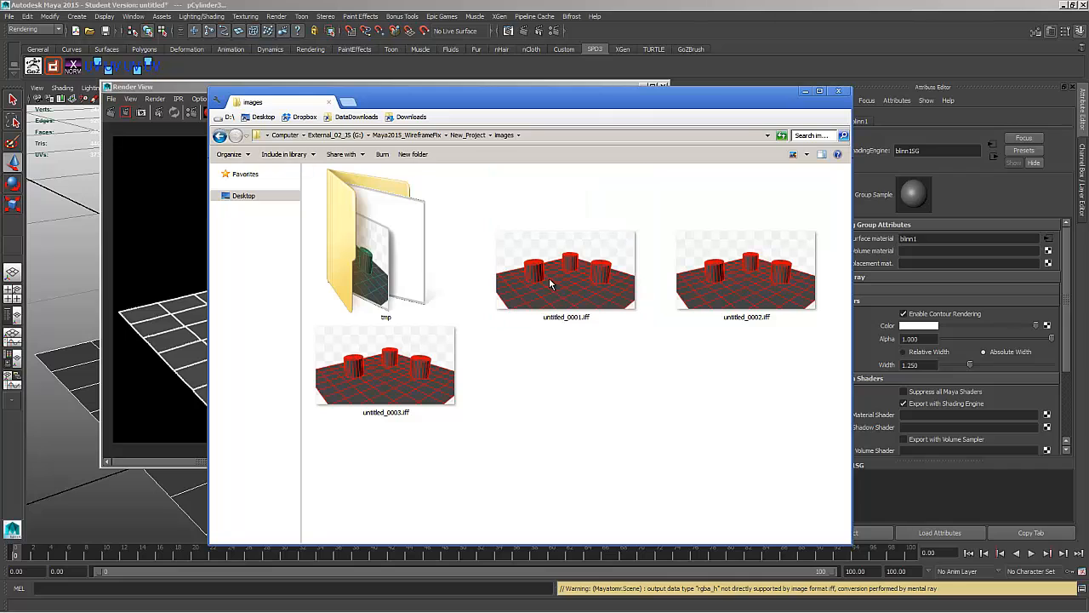
click(550, 282)
click(739, 243)
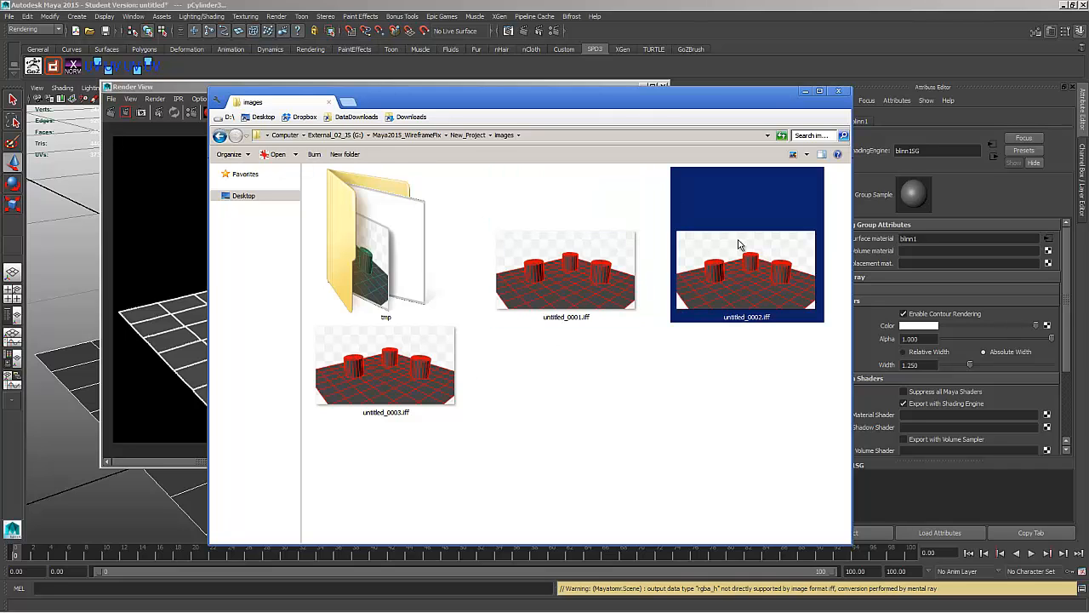
click(382, 371)
click(762, 281)
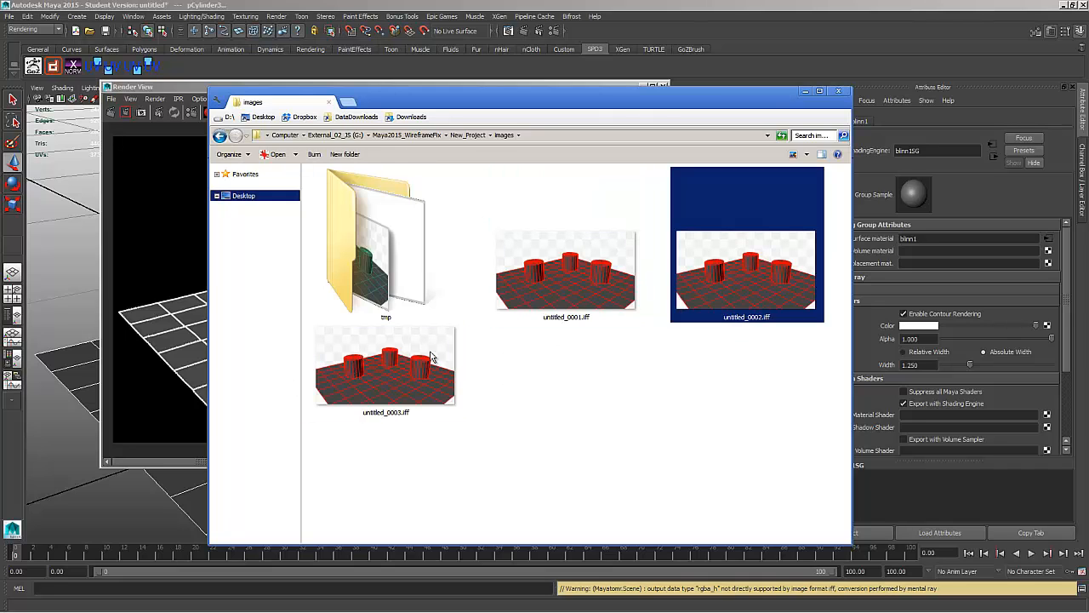
click(430, 355)
click(580, 287)
click(636, 450)
drag(703, 414, 522, 170)
drag(666, 399, 666, 330)
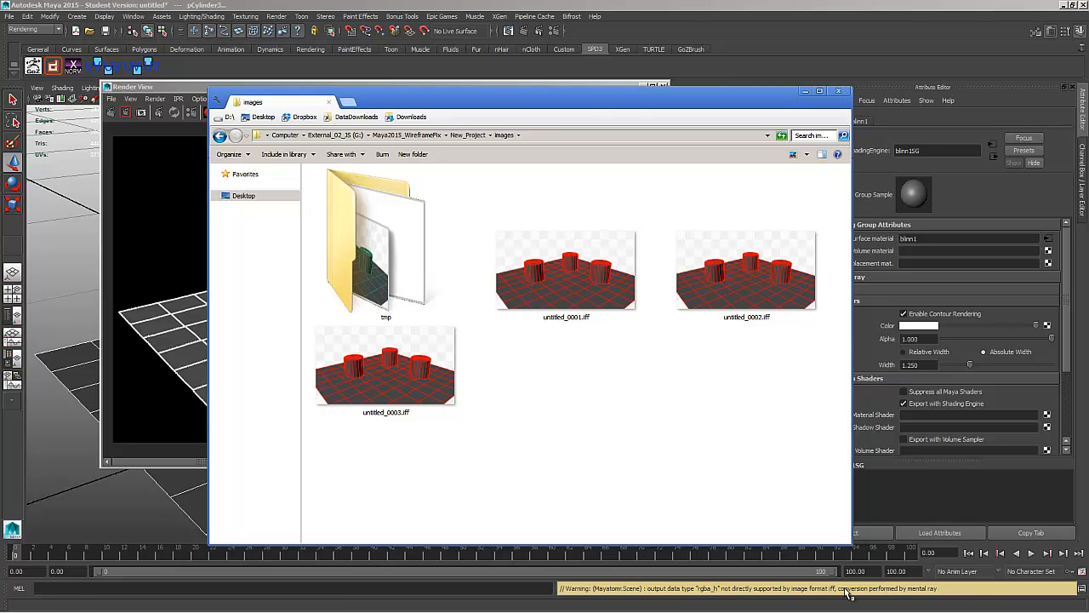
click(838, 90)
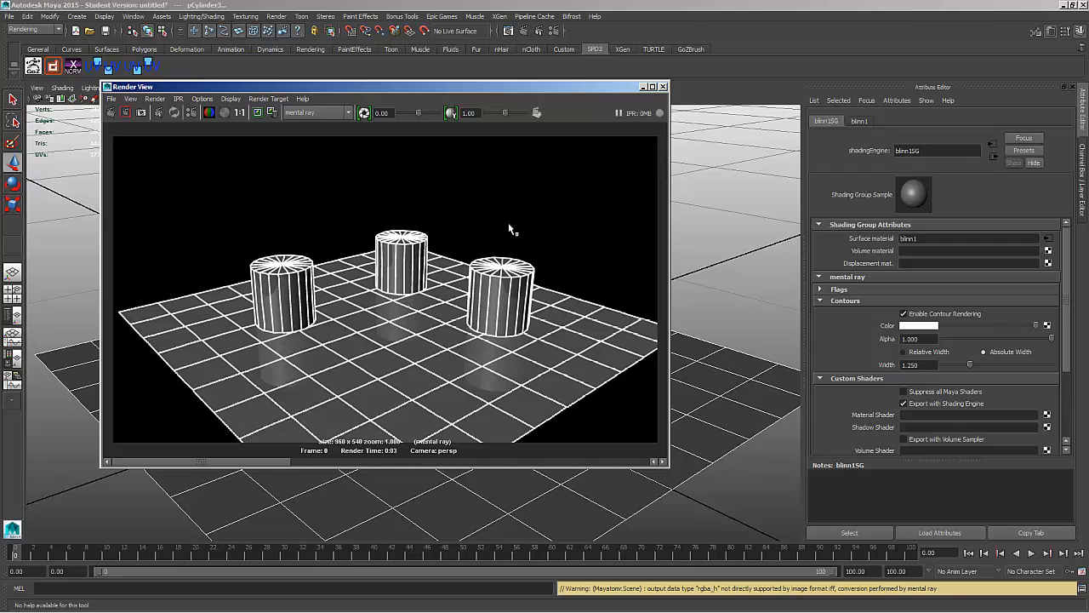
- Disable contour rendering in the mental ray settings of the blinn1SG shading group and collapse its contour settings
drag(594, 90, 575, 91)
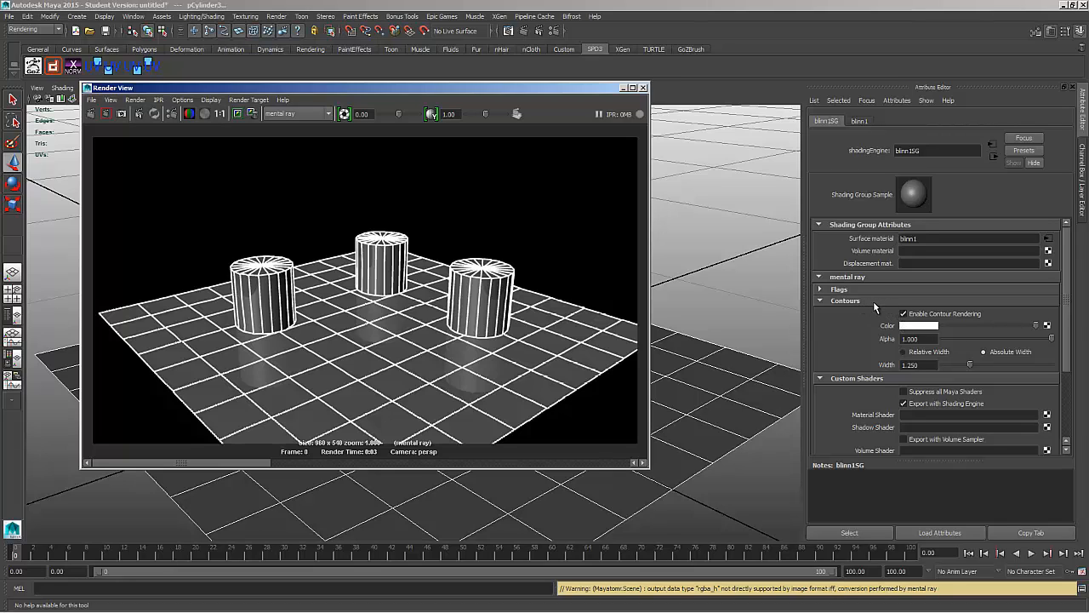
click(915, 315)
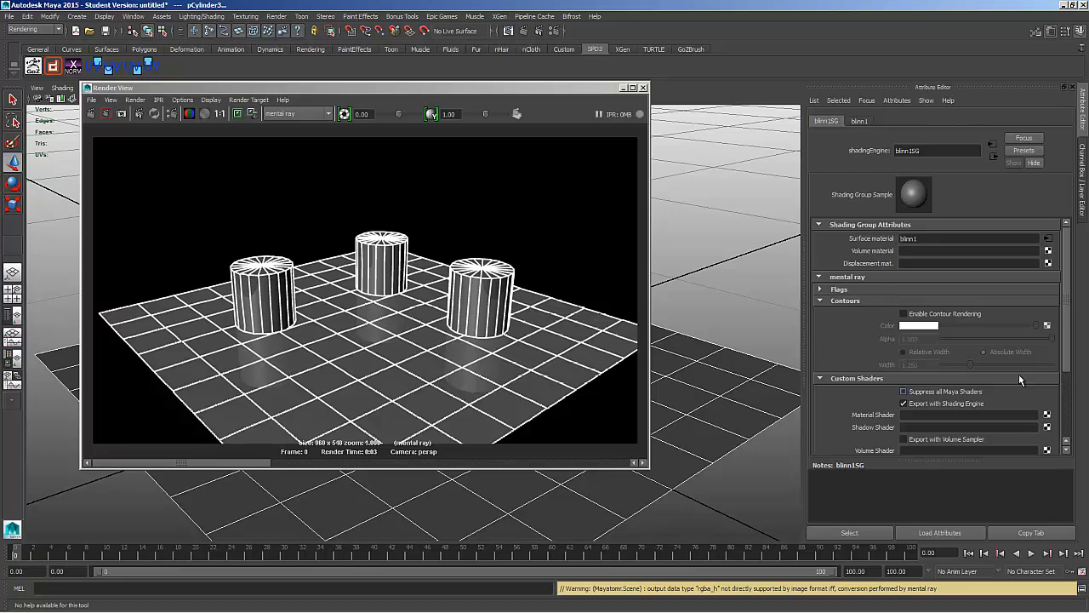
click(884, 299)
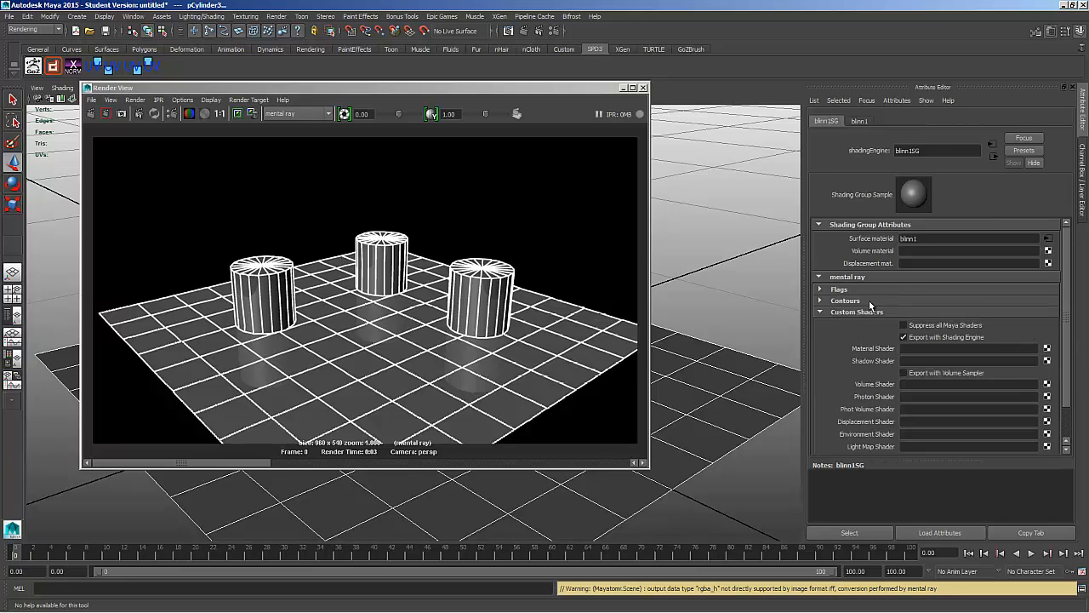
- Assign a contour_shader_simple node as the shading group's custom Contour Shader, filtering the render nodes by "cont"
scroll(962, 297, down, 2)
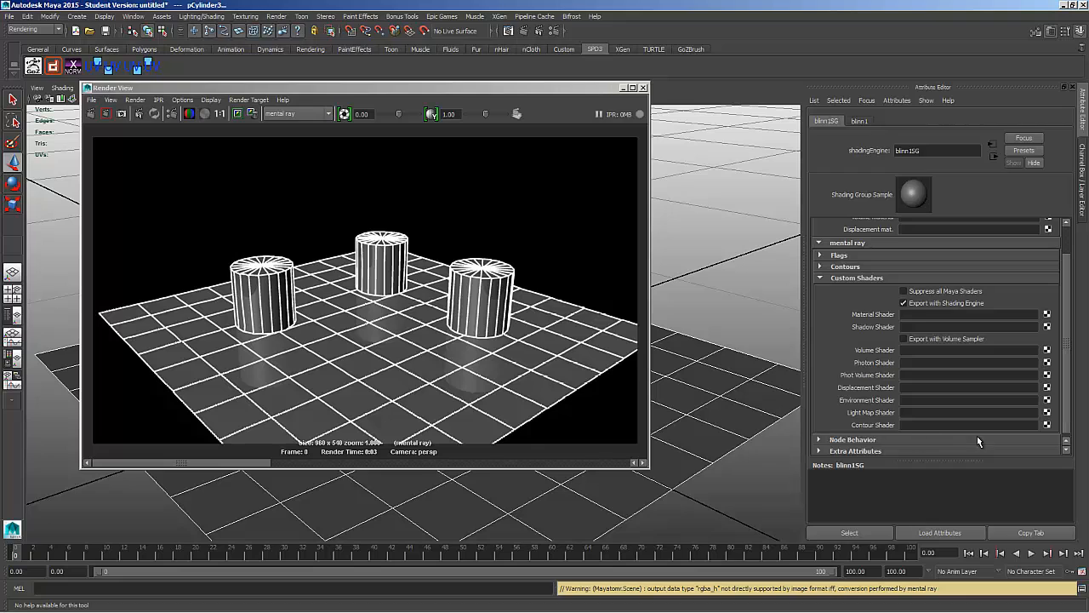
click(1048, 425)
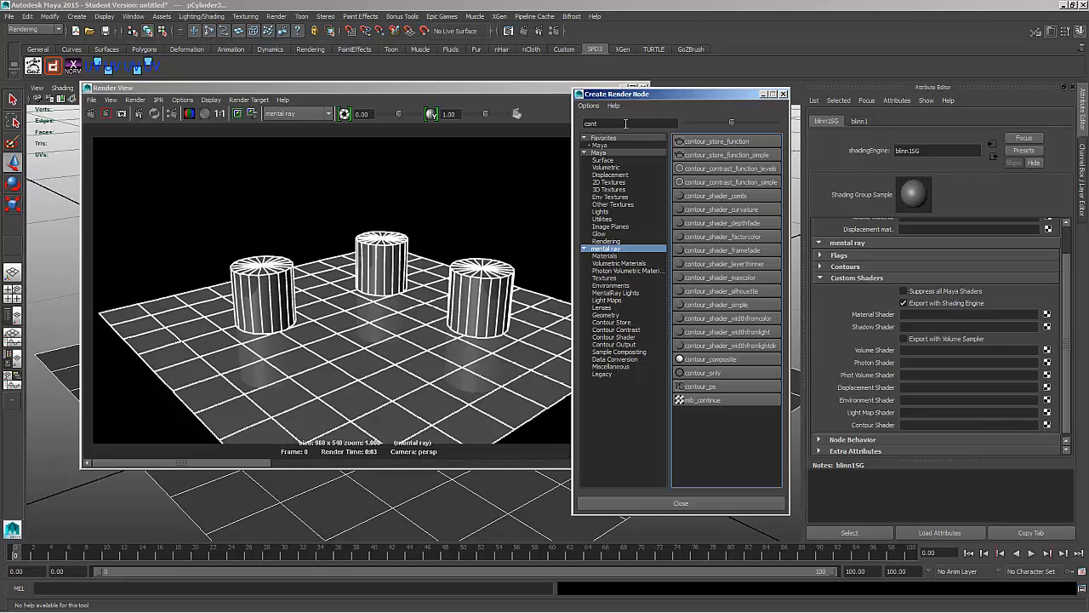
drag(625, 123, 539, 120)
text(cont)
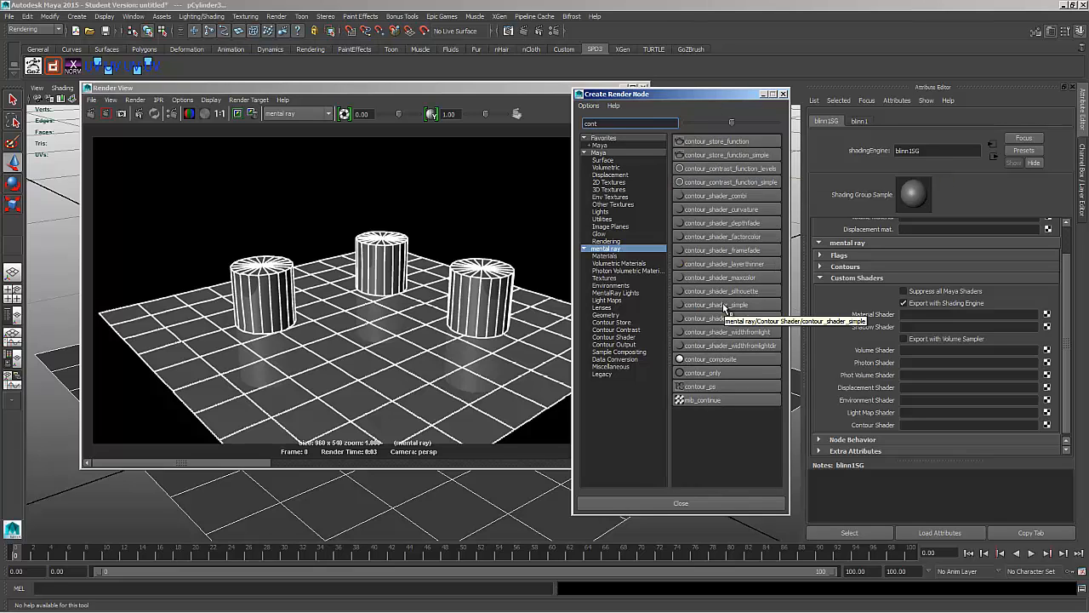
click(724, 306)
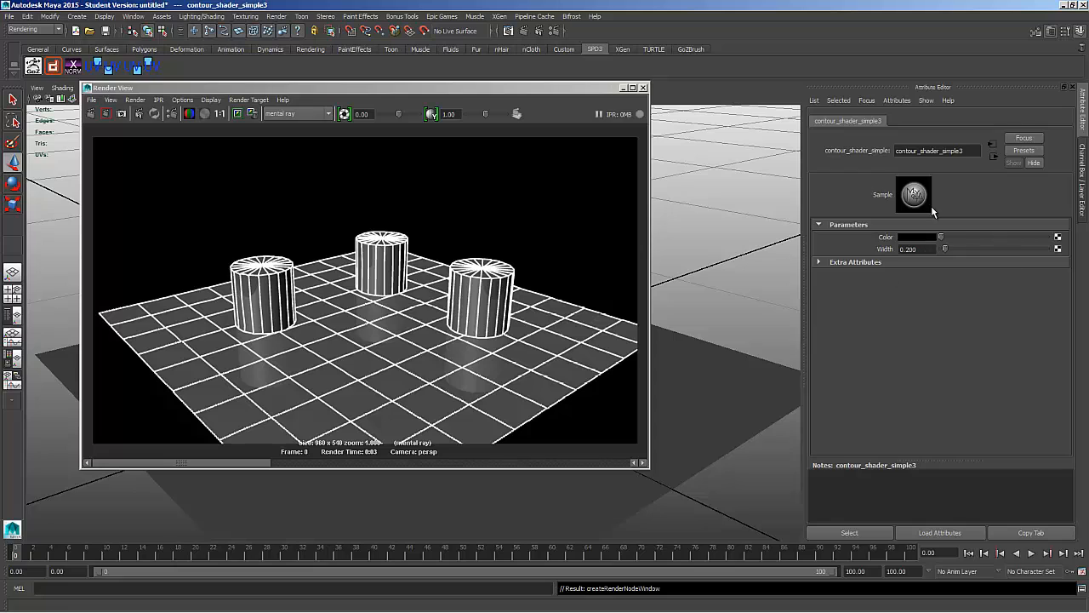
- Render the frame with the contour shader's black colour, and re-render it with the colour set to white
click(891, 259)
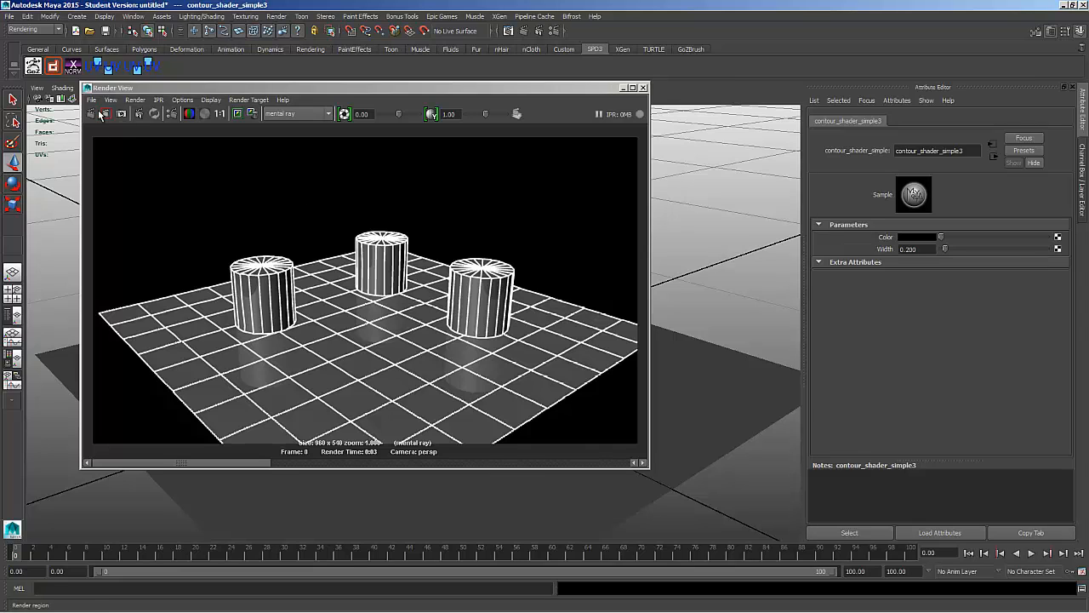
click(100, 116)
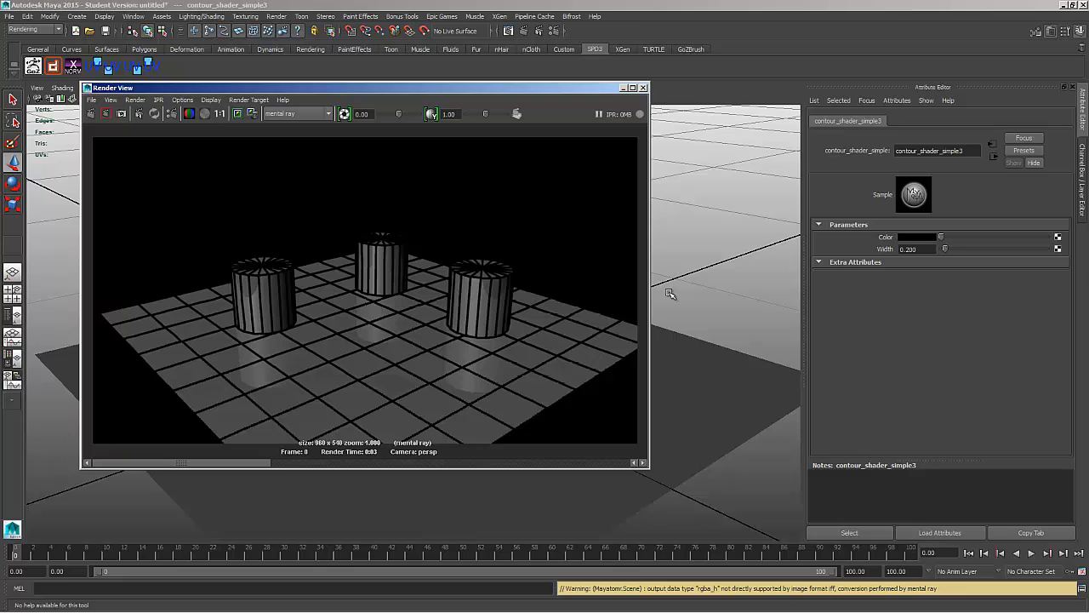
drag(942, 238, 1046, 238)
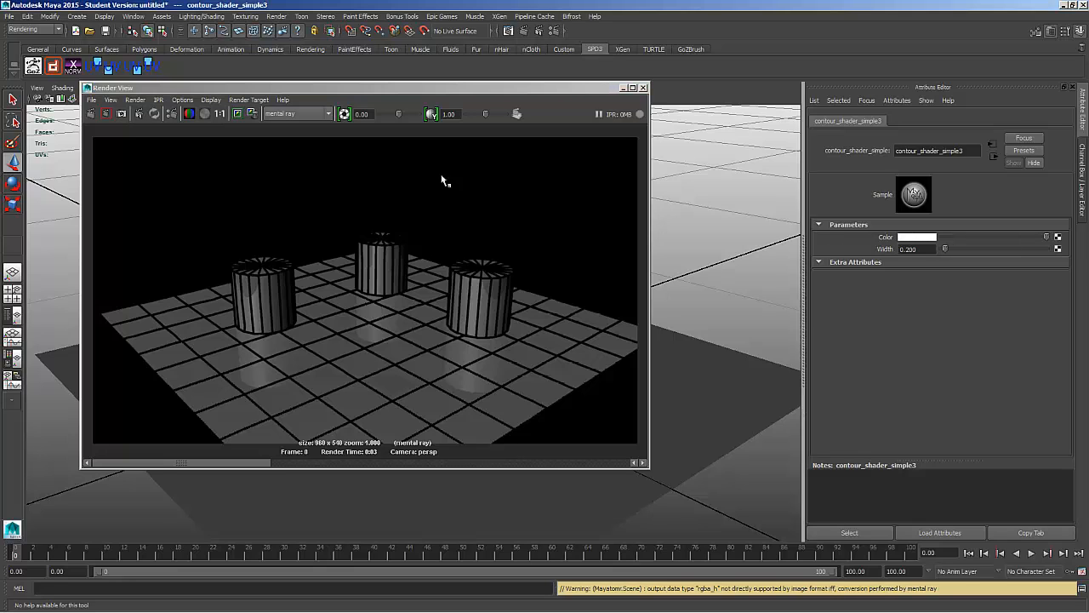
click(92, 114)
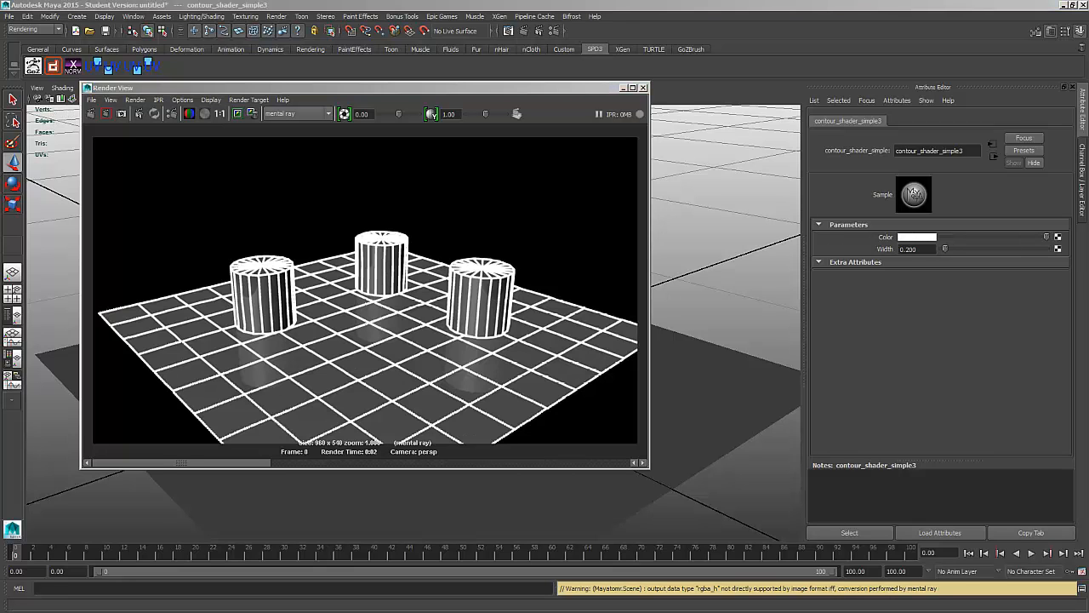